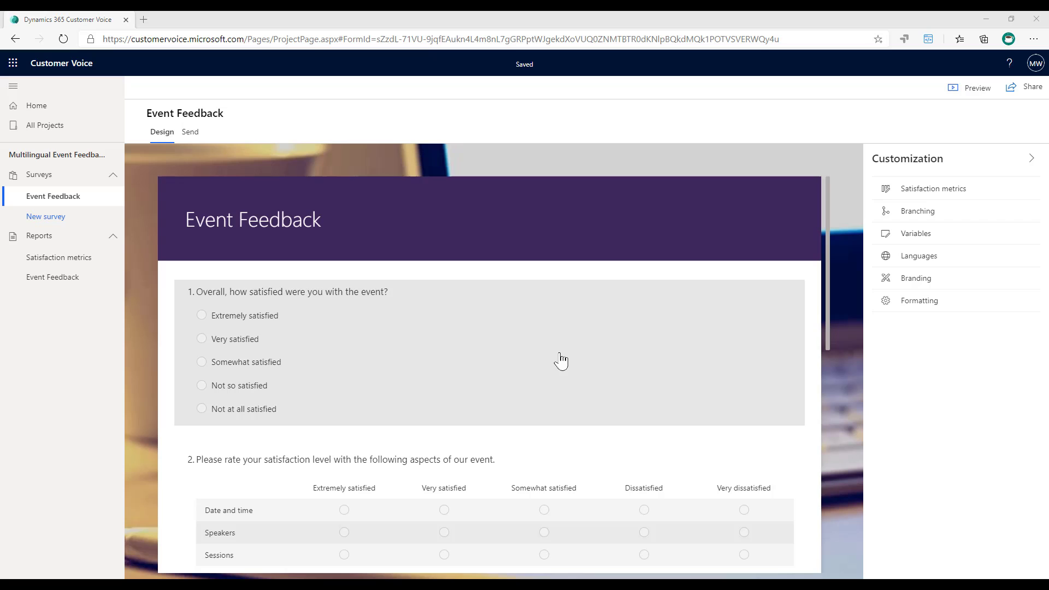
- Collapse and restore the Customization panel, then open the survey's Languages settings
scroll(562, 358, "down", 5)
scroll(608, 354, "down", 4)
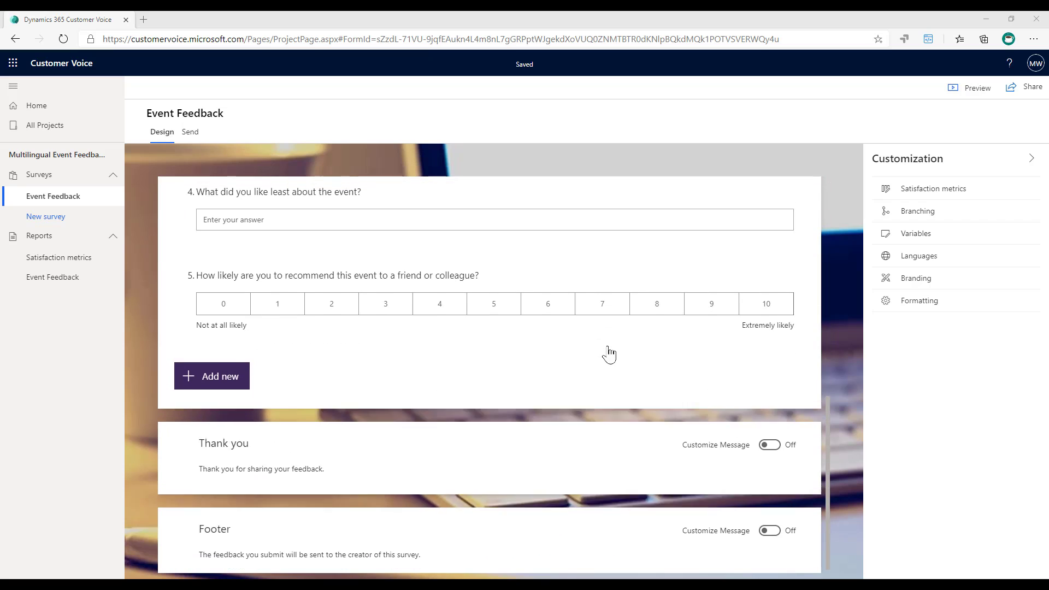
scroll(645, 339, "up", 9)
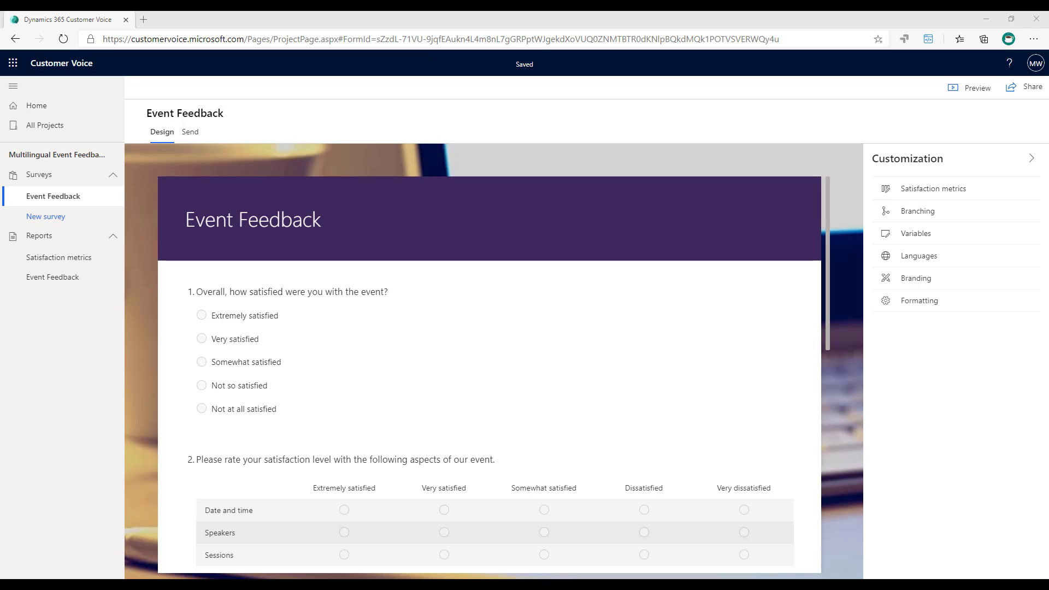
left_click(1027, 159)
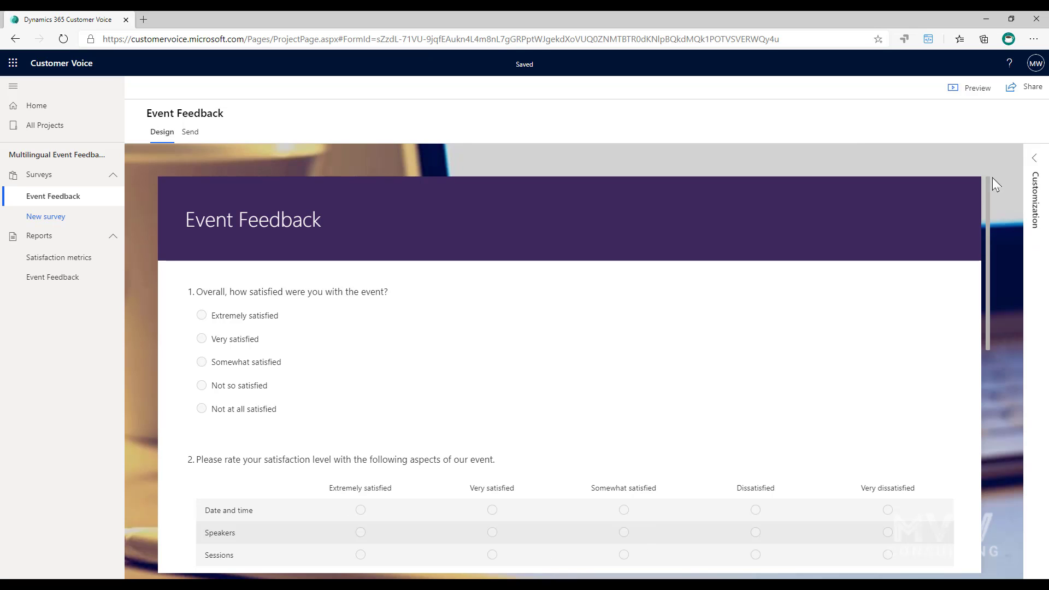
left_click(1039, 168)
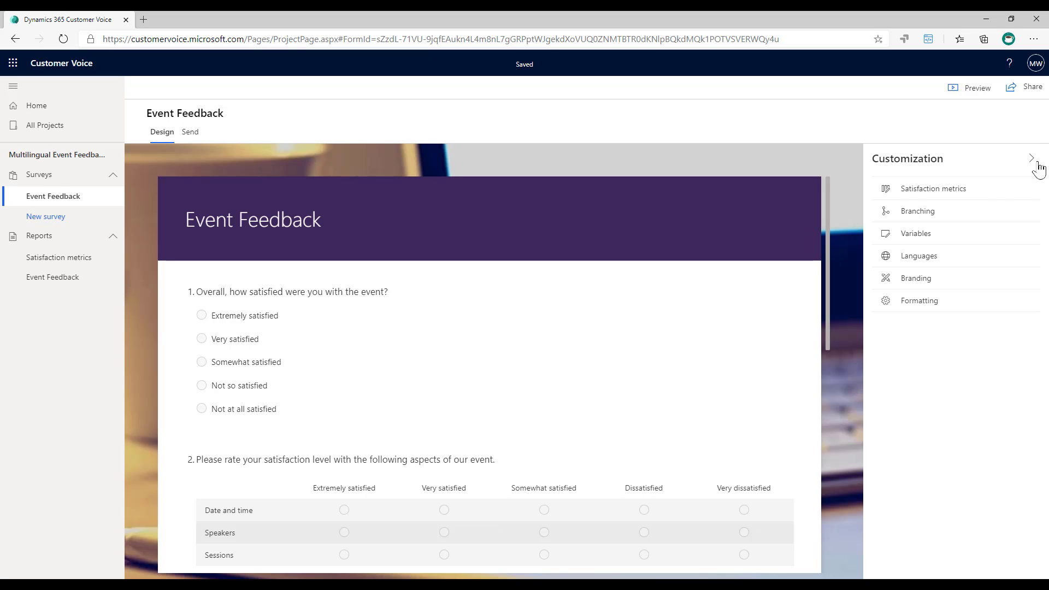
left_click(928, 260)
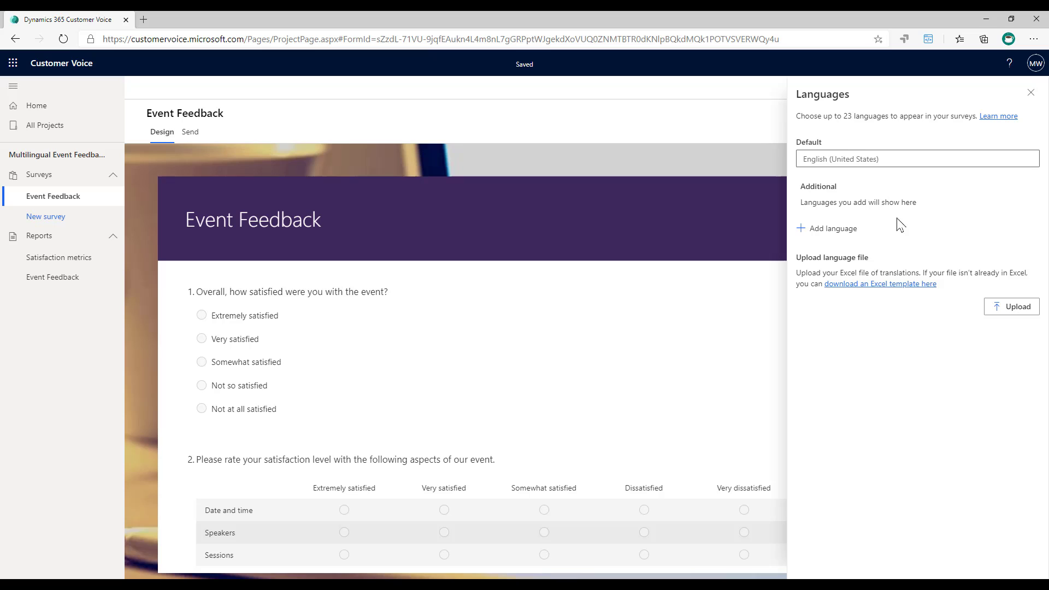
- Add français (France), Deutsch and español (España, alfabetización internacional) as additional survey languages
left_click(831, 230)
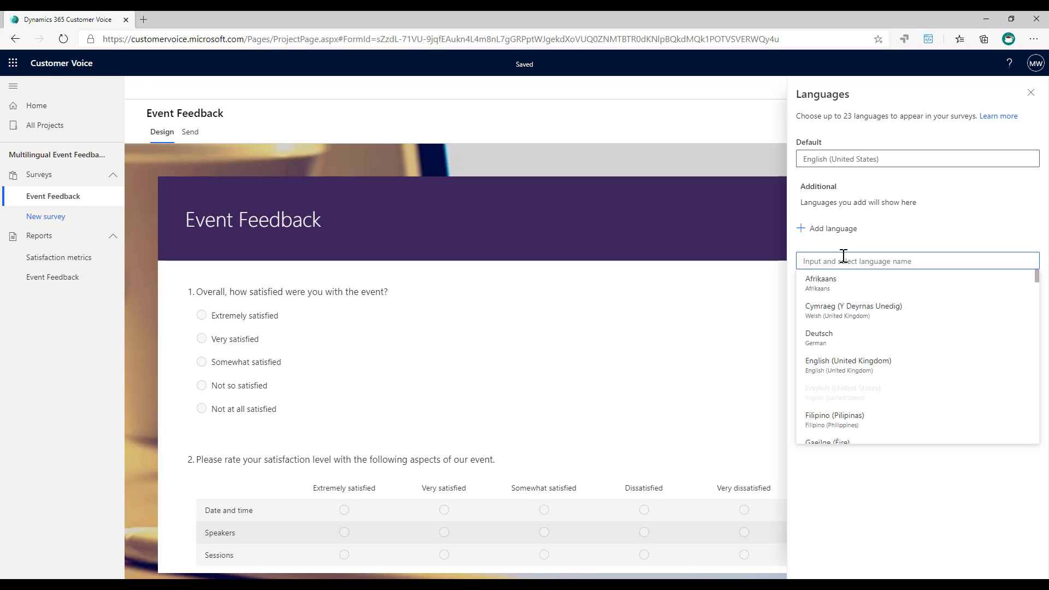
type("fr")
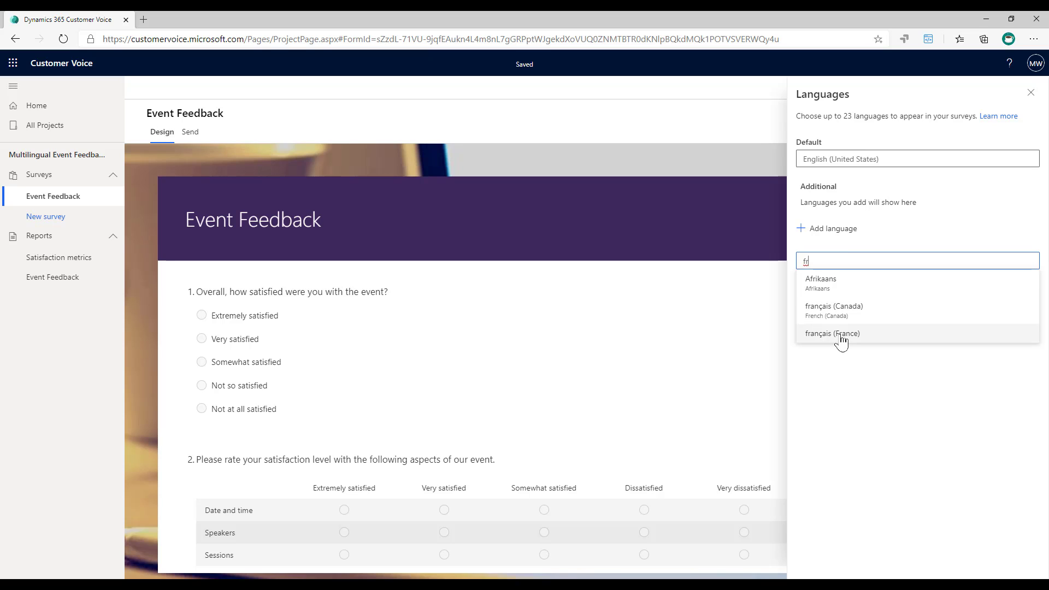
left_click(839, 340)
left_click(848, 242)
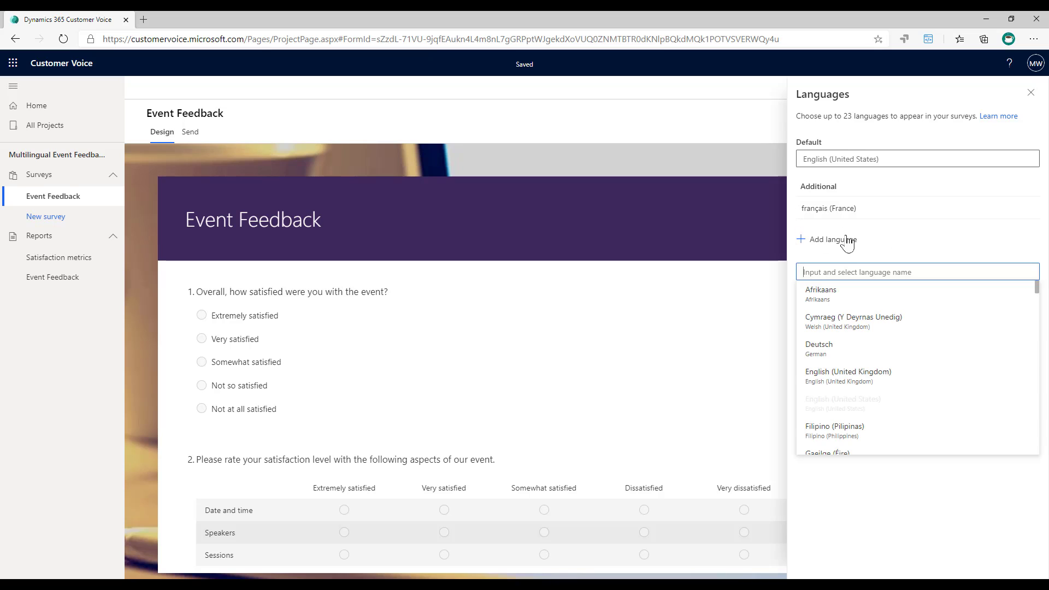
type("ge")
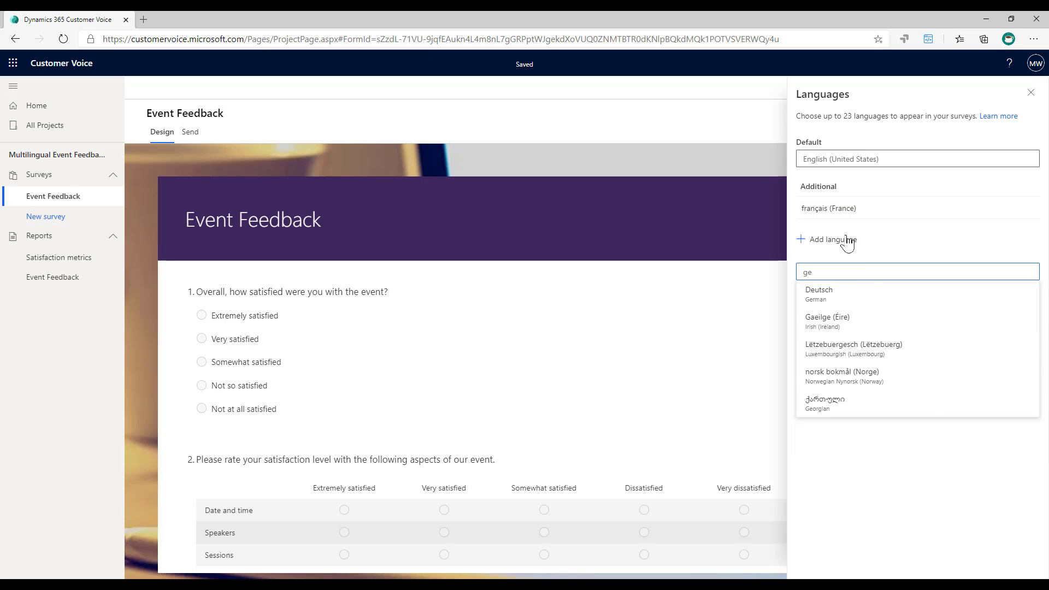
type("r")
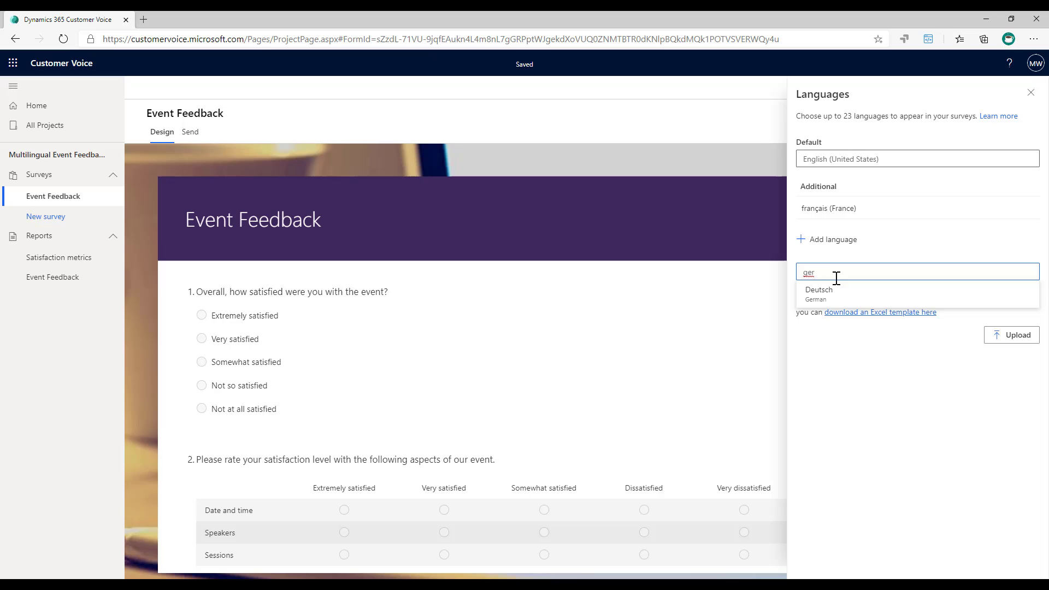
left_click(831, 300)
left_click(842, 273)
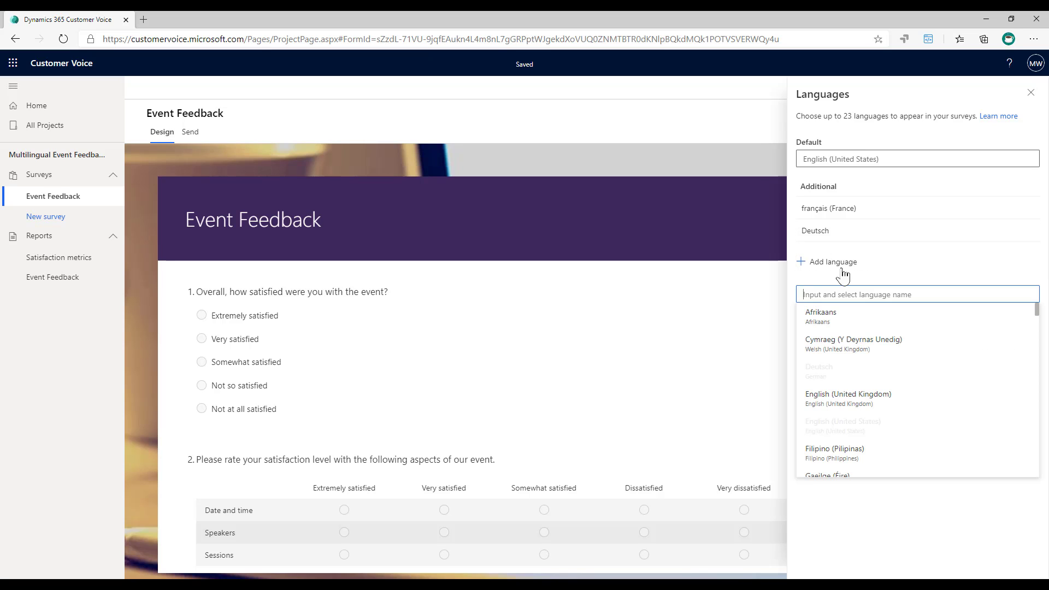
type("sp")
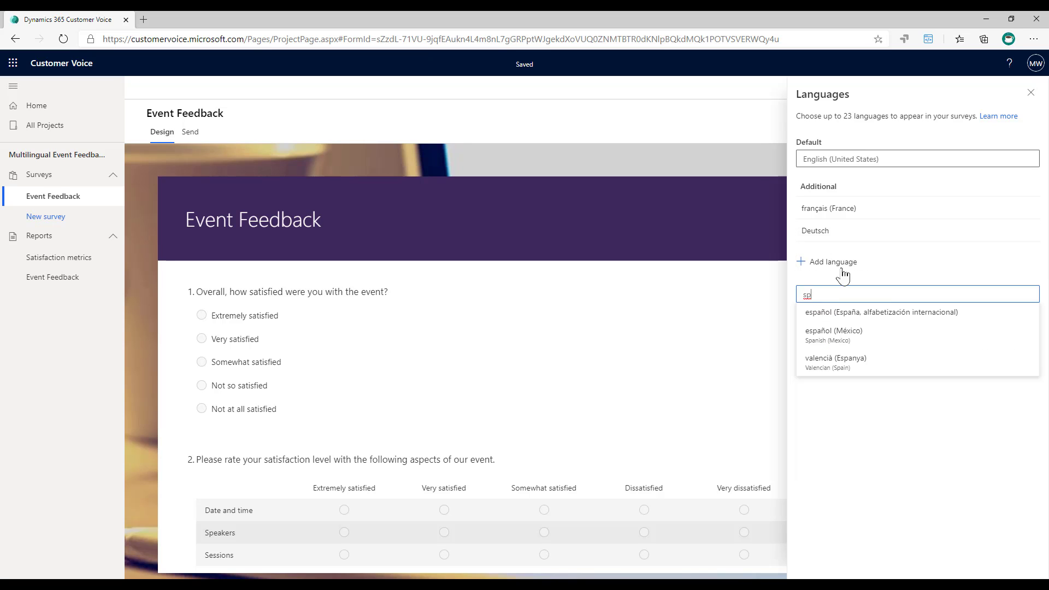
left_click(854, 315)
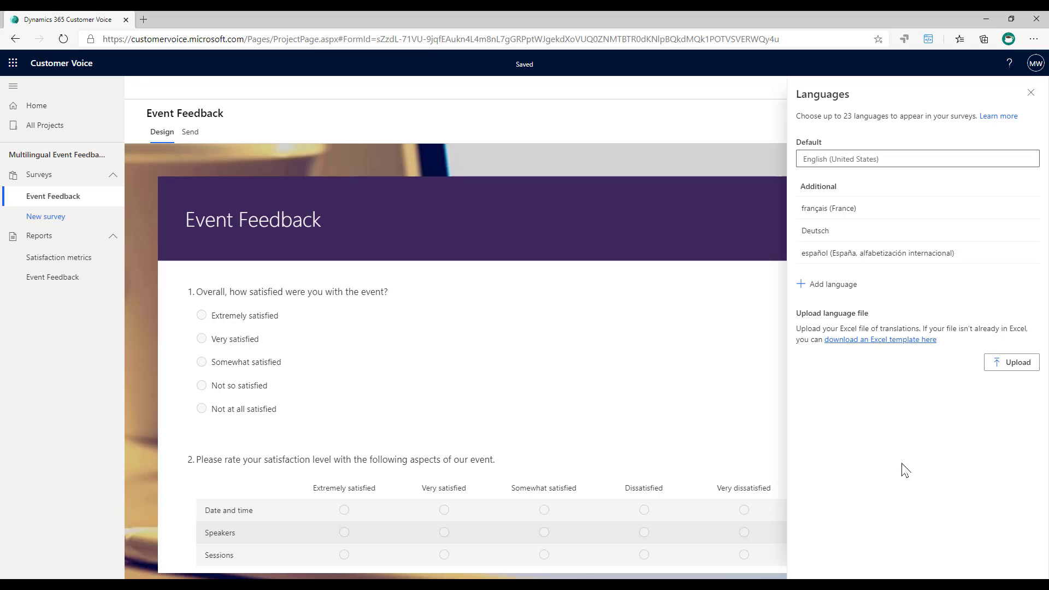
mouse_move(975, 257)
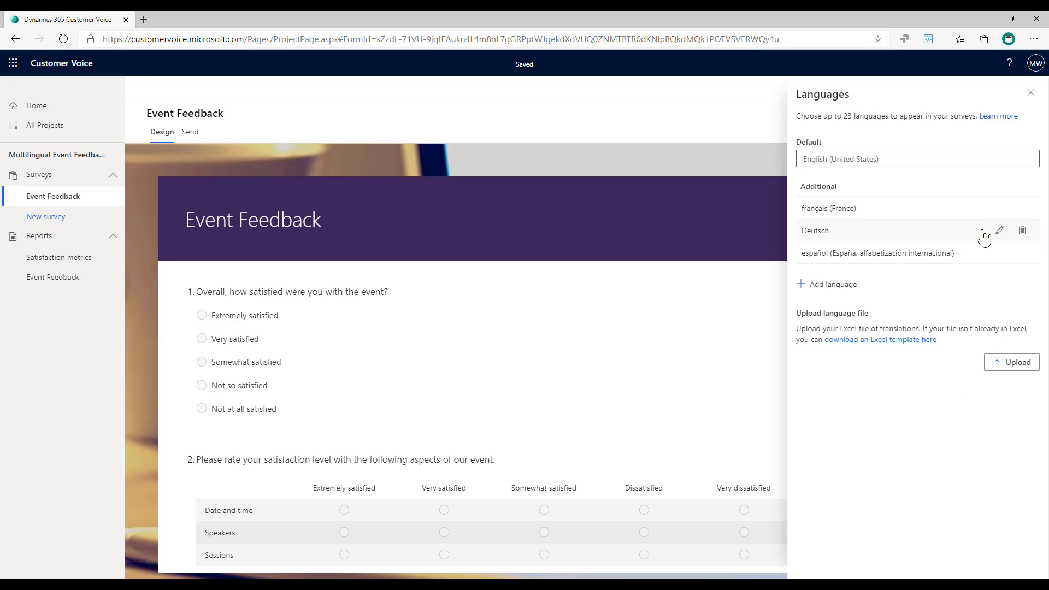
mouse_move(984, 218)
left_click(1000, 208)
left_click(922, 388)
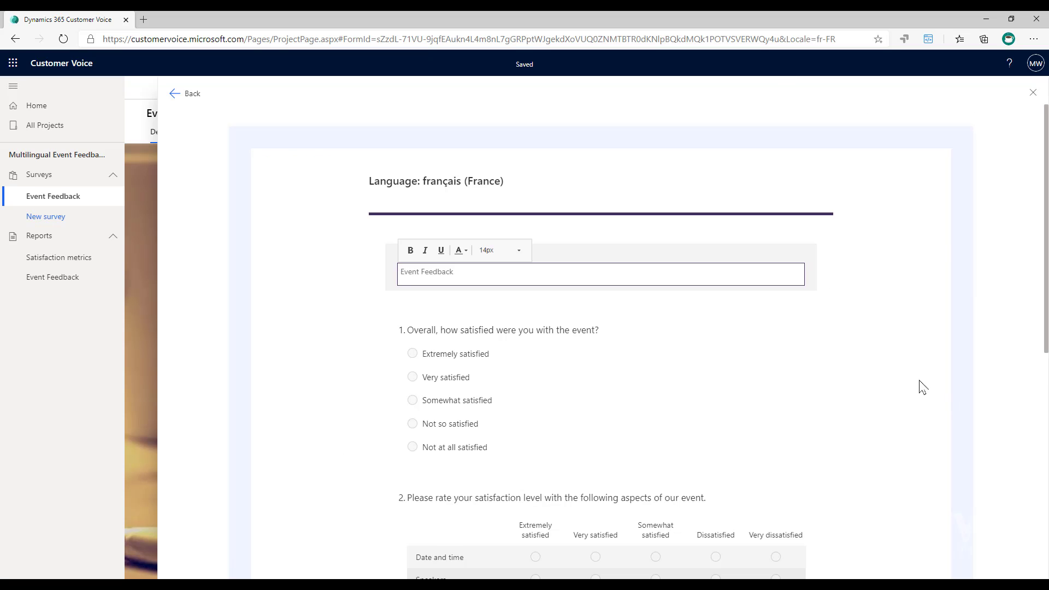
left_click(569, 277)
left_click(556, 377)
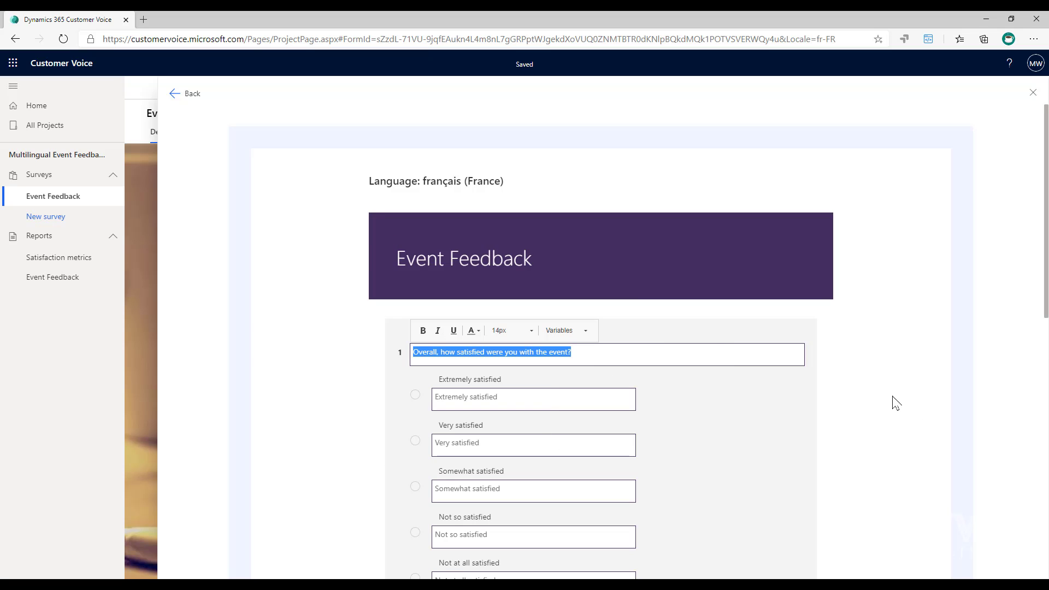
left_click(499, 398)
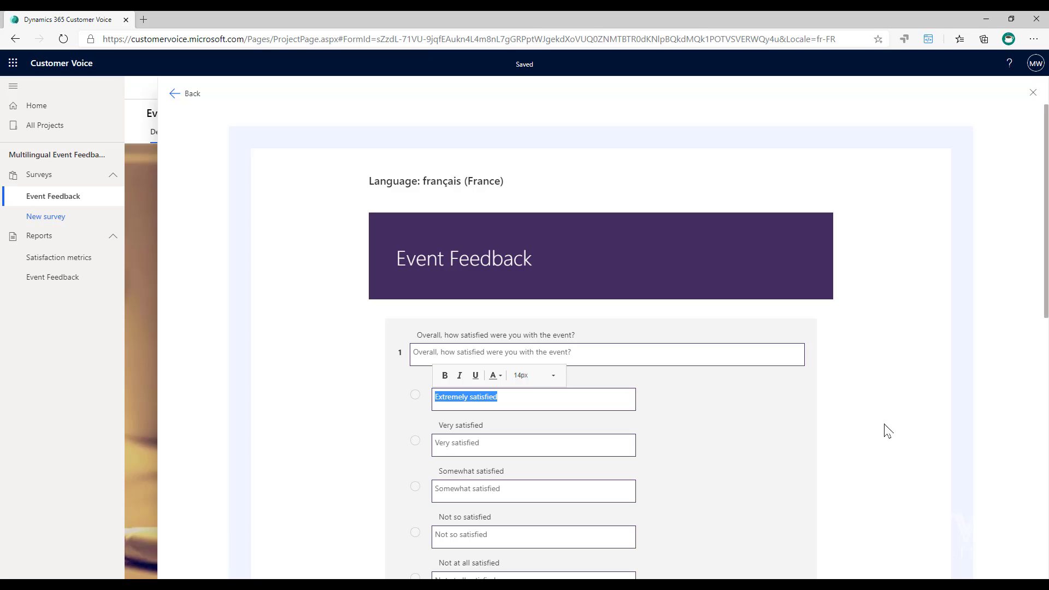
left_click(185, 94)
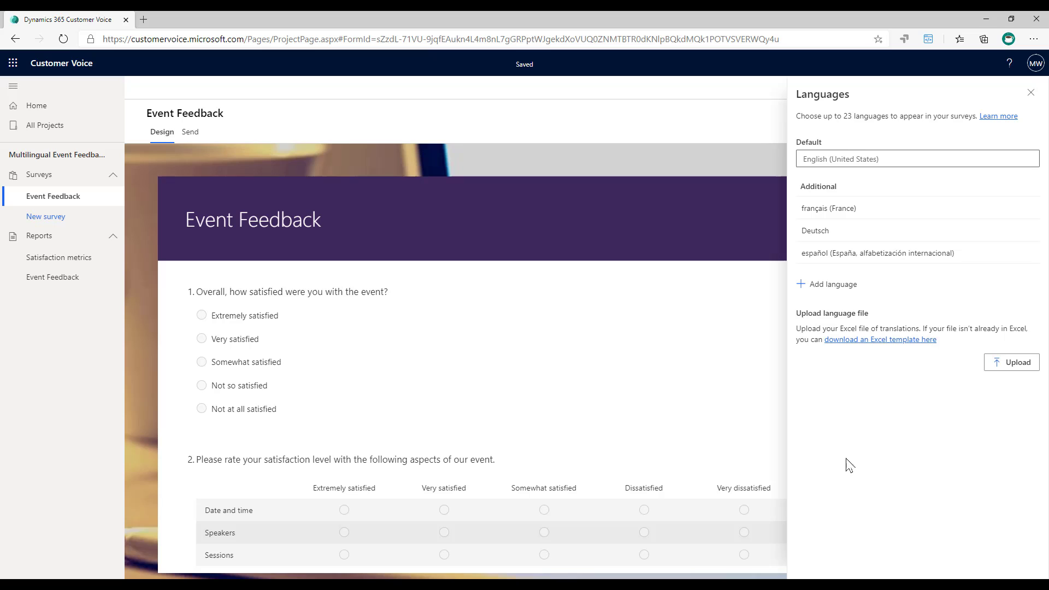
- Download the Excel translation template Event Feedback (2).xlsx and open it in Excel
left_click(868, 342)
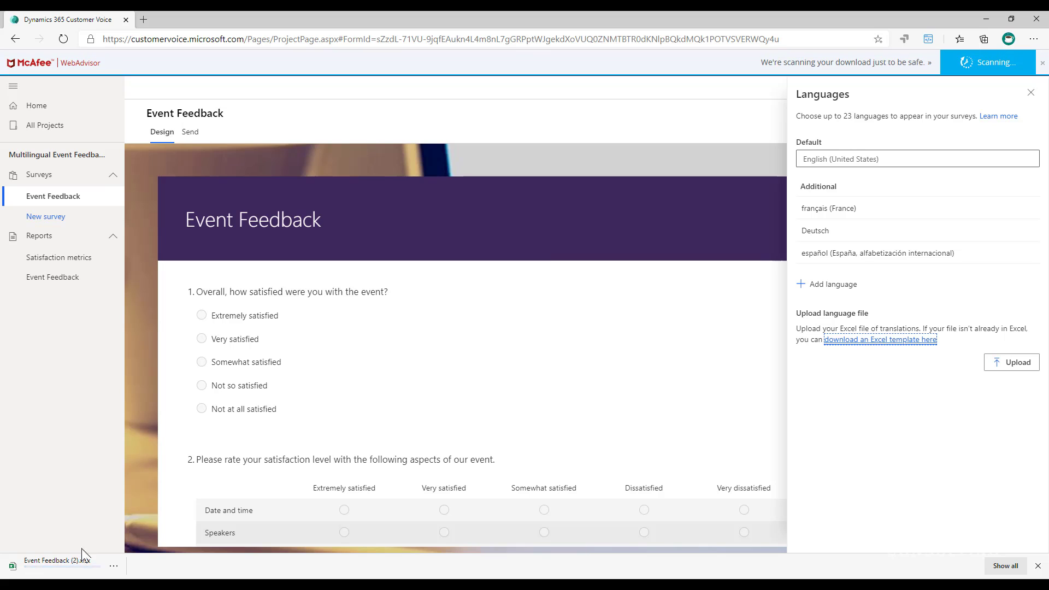
left_click(75, 564)
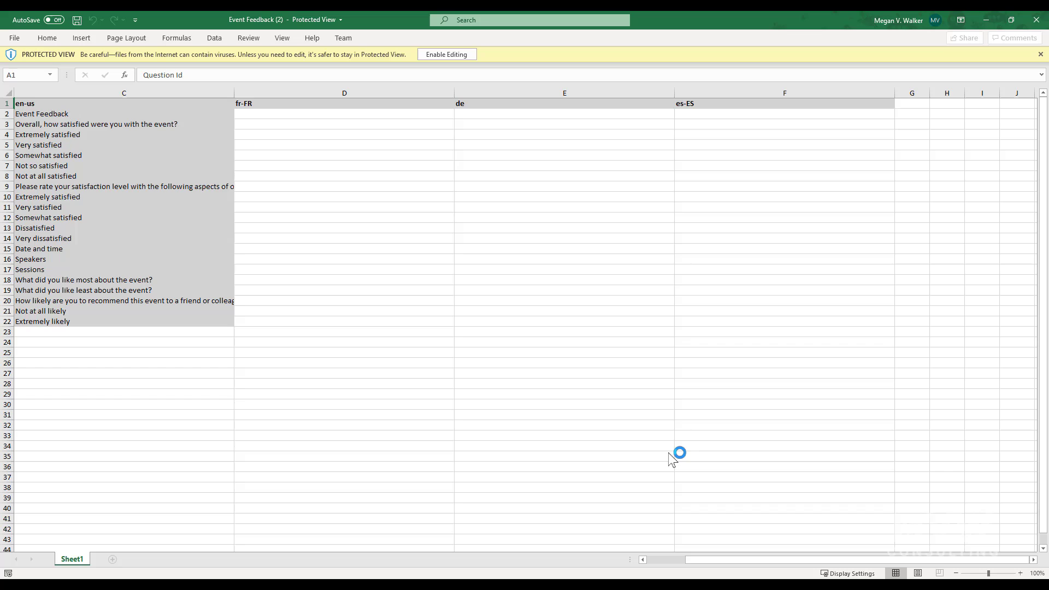
- Review the en-us, fr-FR, de and es-ES translation columns, then minimize Excel
left_click(295, 108)
left_click(496, 106)
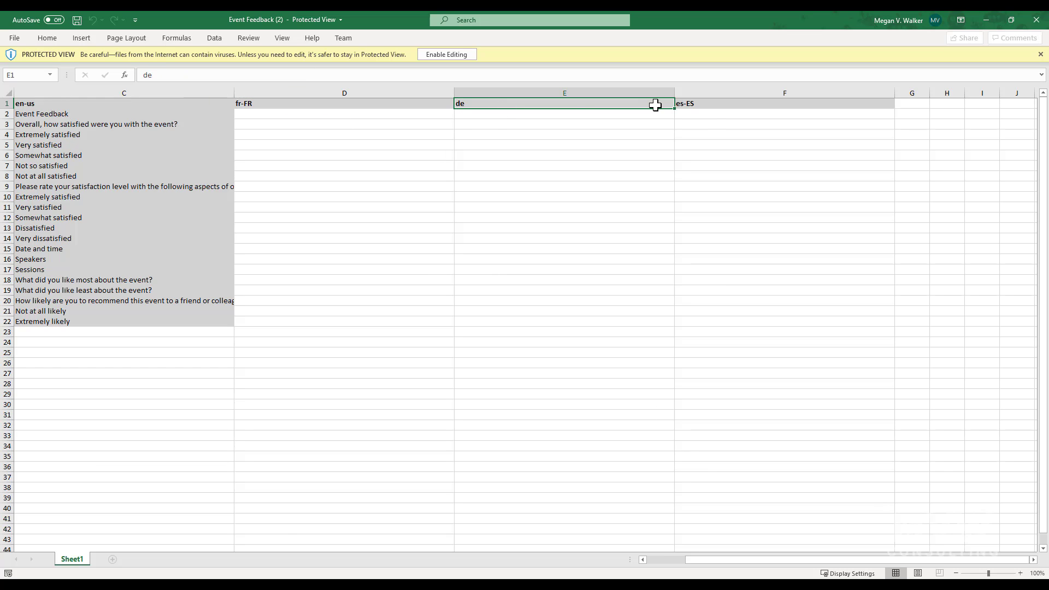
left_click(707, 113)
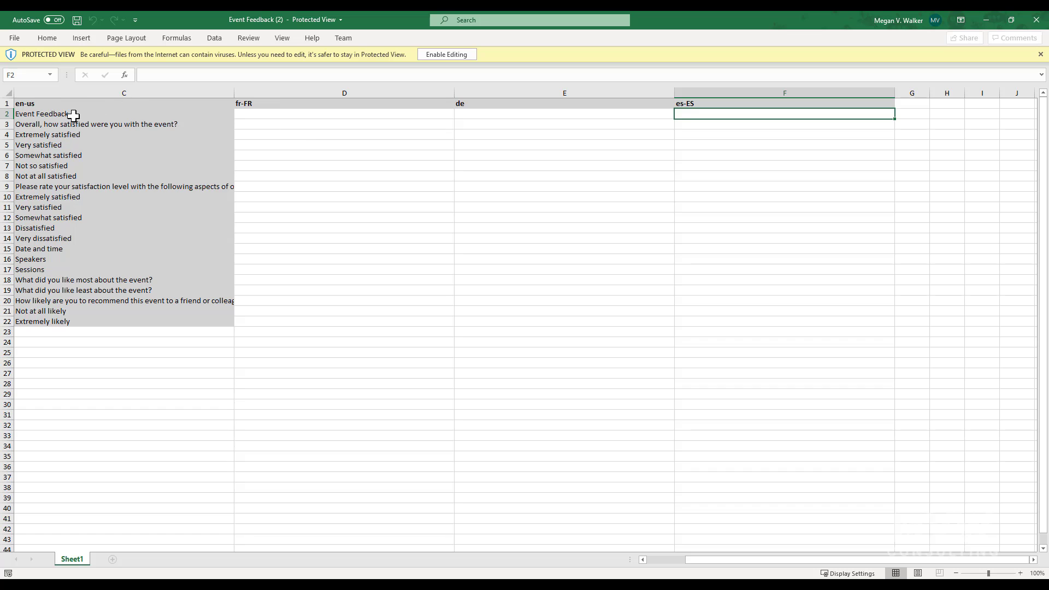
left_click(60, 105)
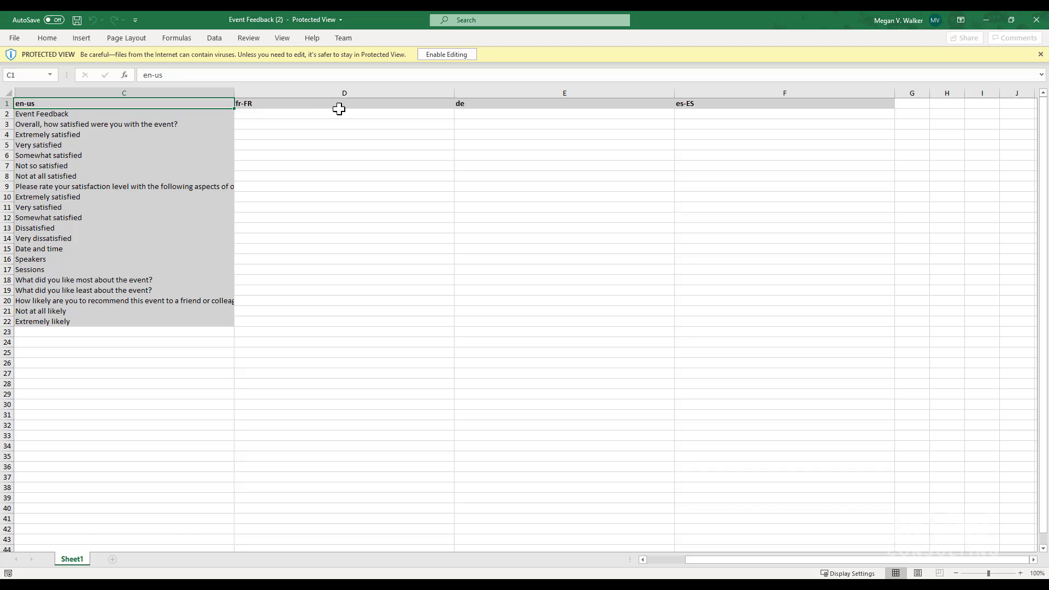
left_click(319, 115)
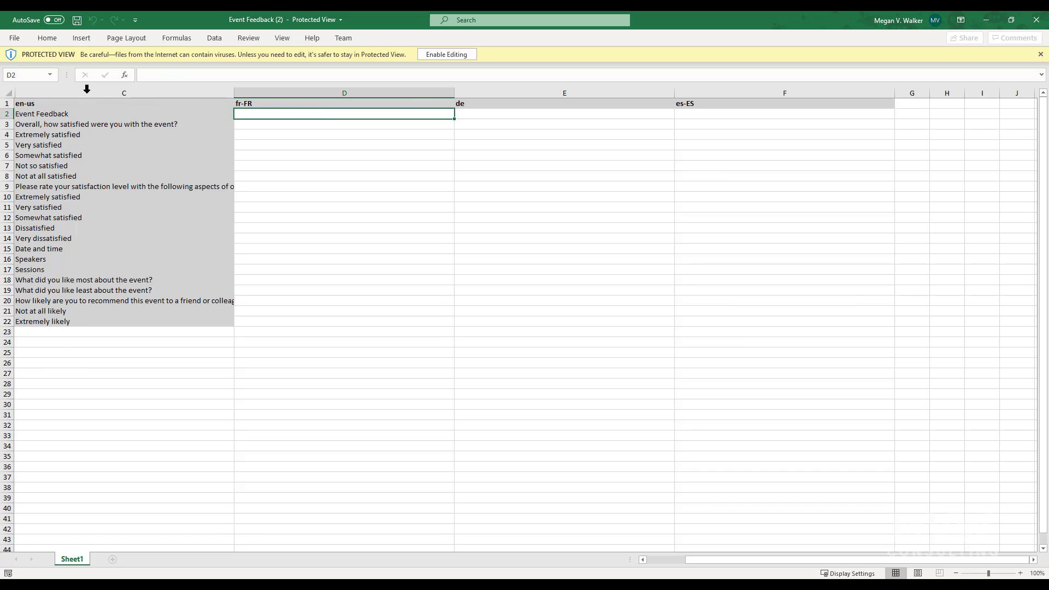
left_click(503, 115)
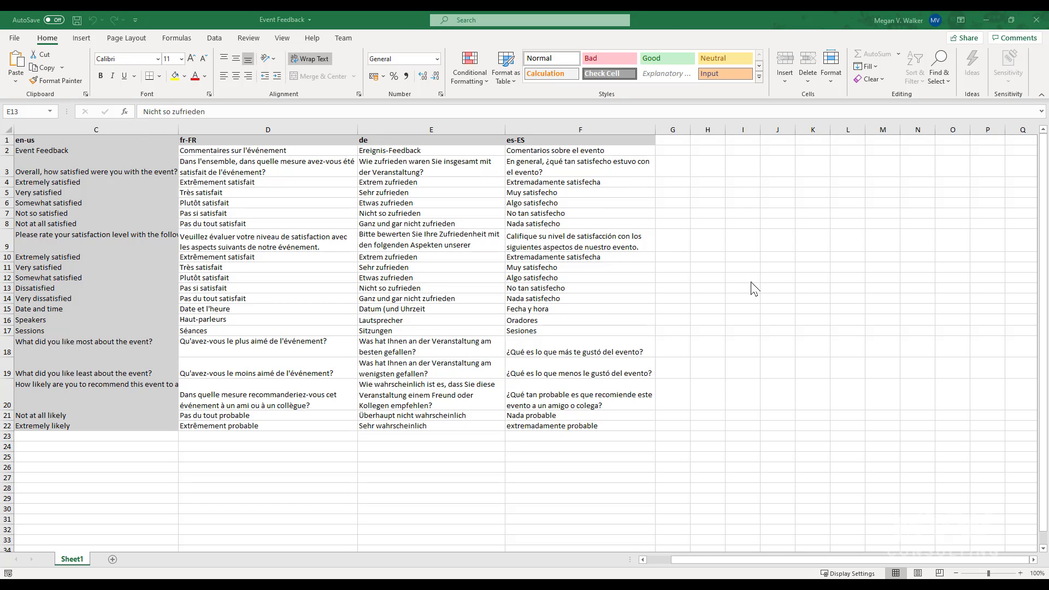
left_click(987, 19)
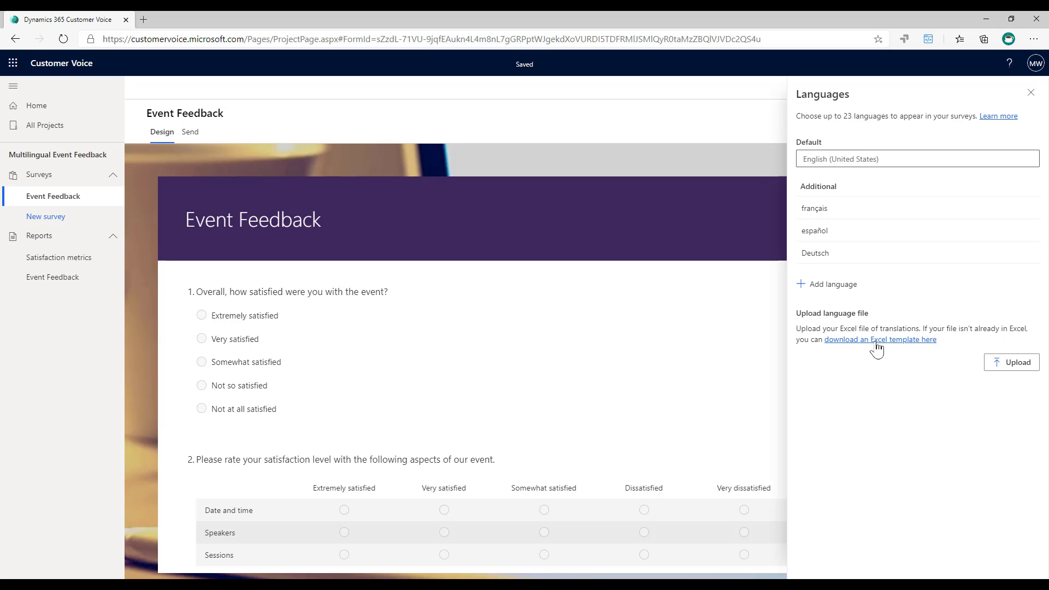
- Upload the Event Feedback translation workbook from the Desktop to the survey's languages
left_click(1003, 367)
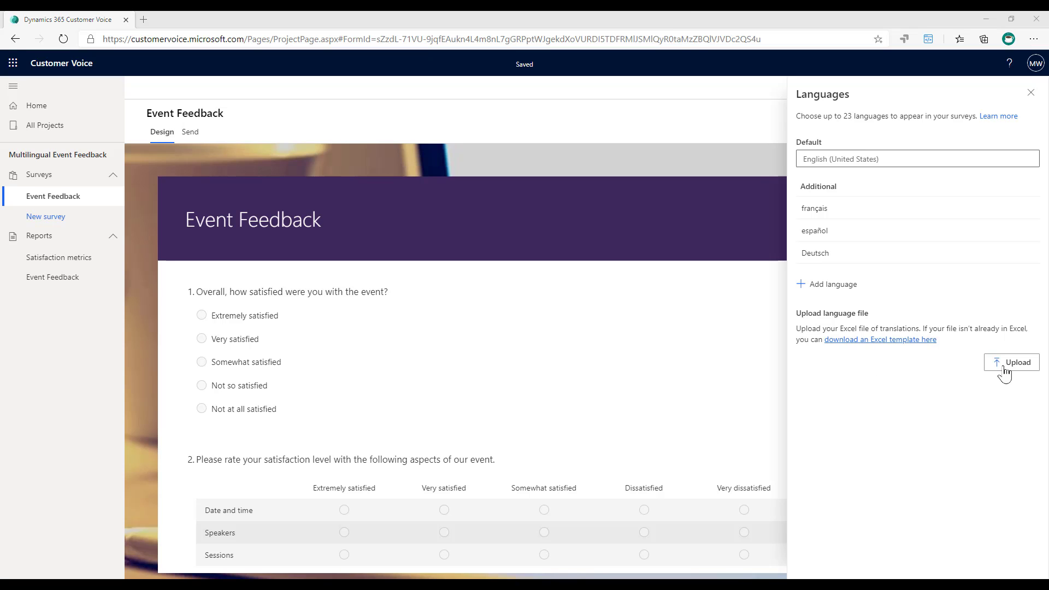
left_click(135, 115)
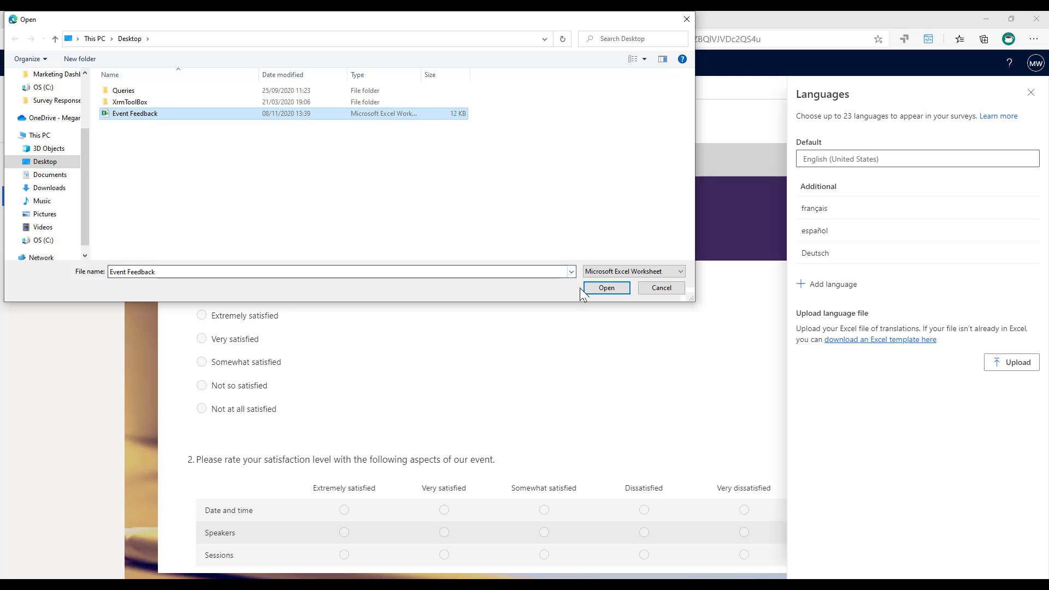
left_click(606, 288)
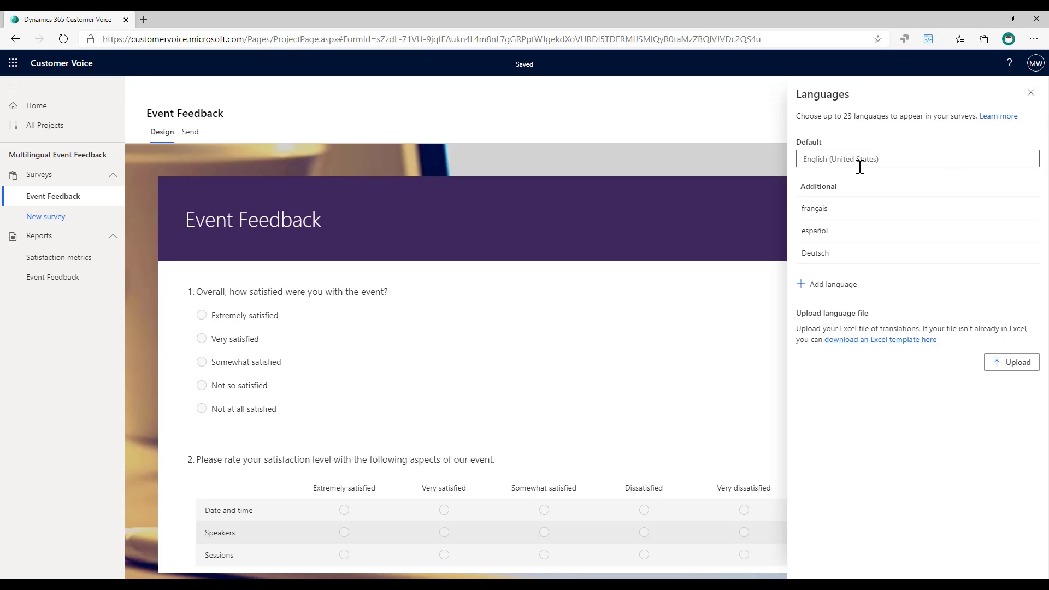
- Check the uploaded French translation of the title and question 1, then close the editor
left_click(693, 122)
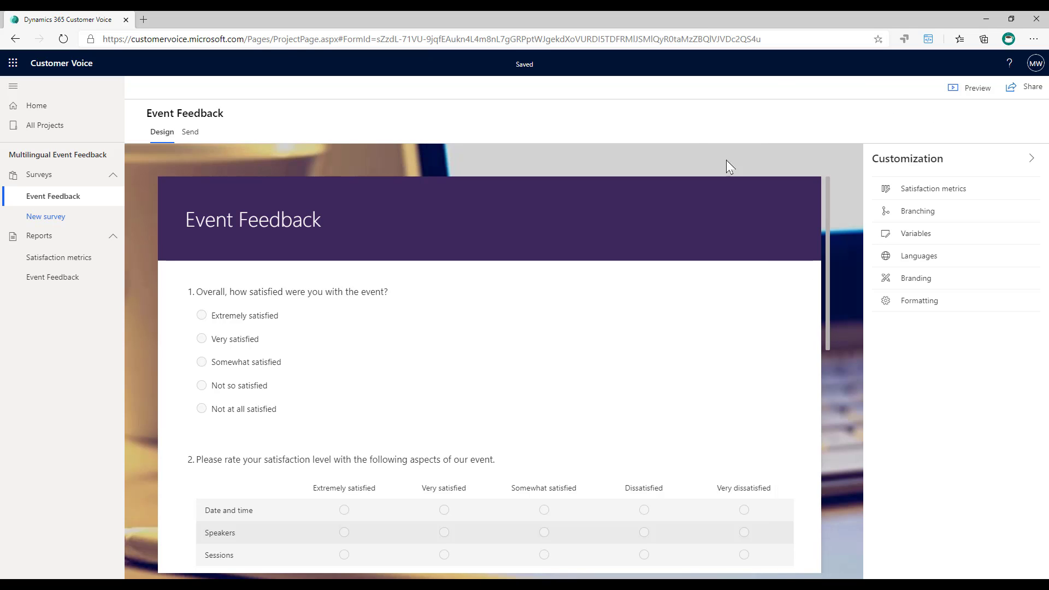
left_click(919, 256)
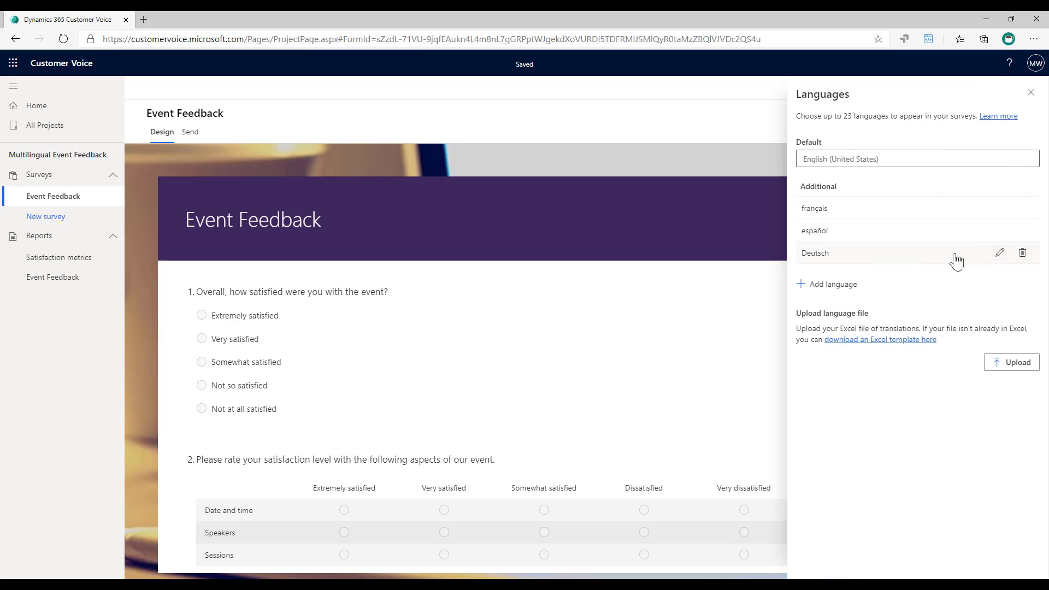
left_click(998, 209)
left_click(278, 327)
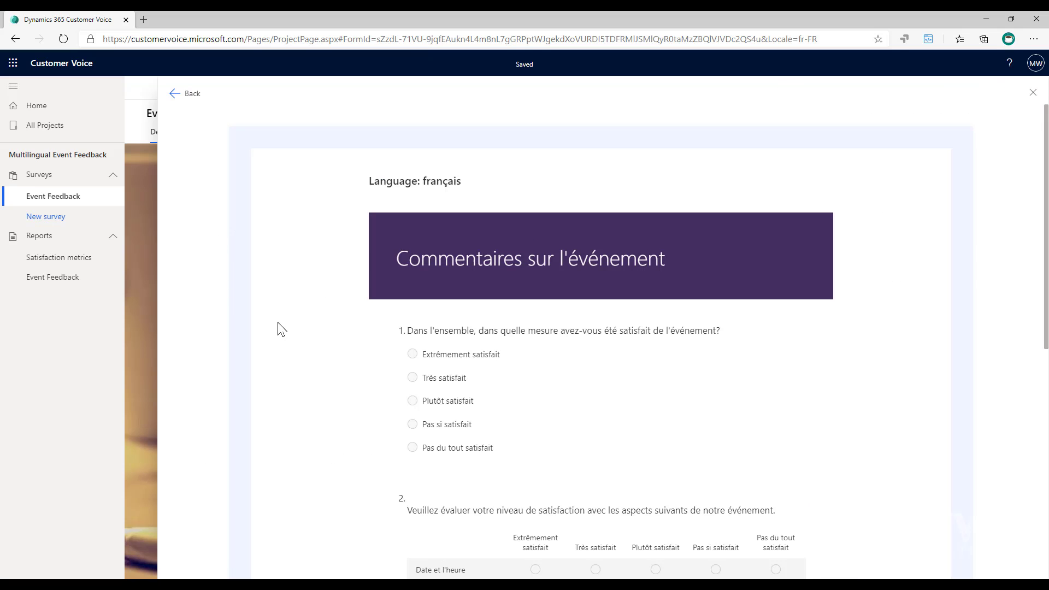
scroll(901, 222, "down", 3)
scroll(902, 222, "down", 2)
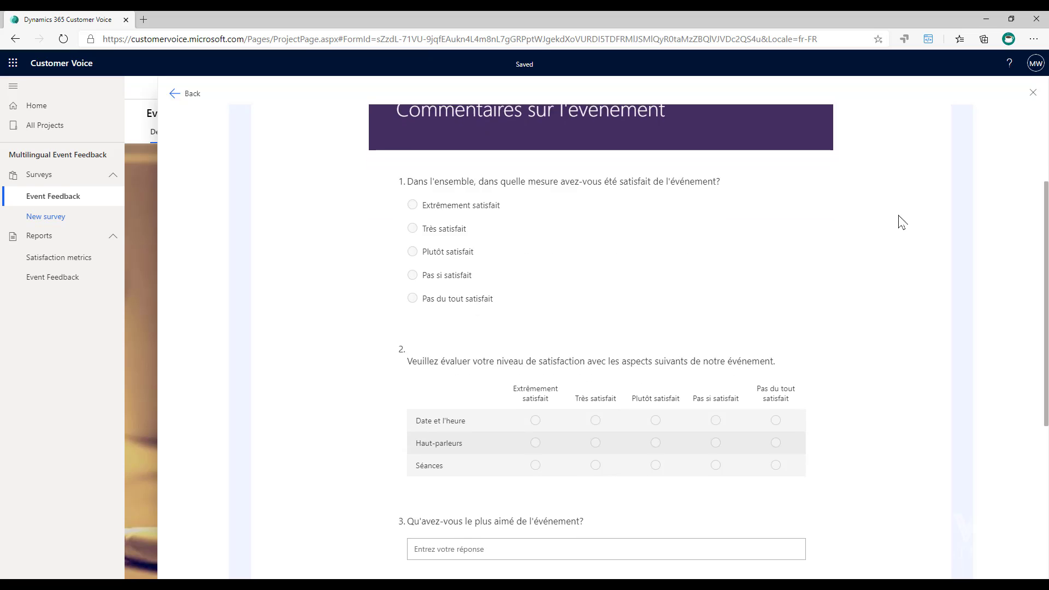
left_click(681, 229)
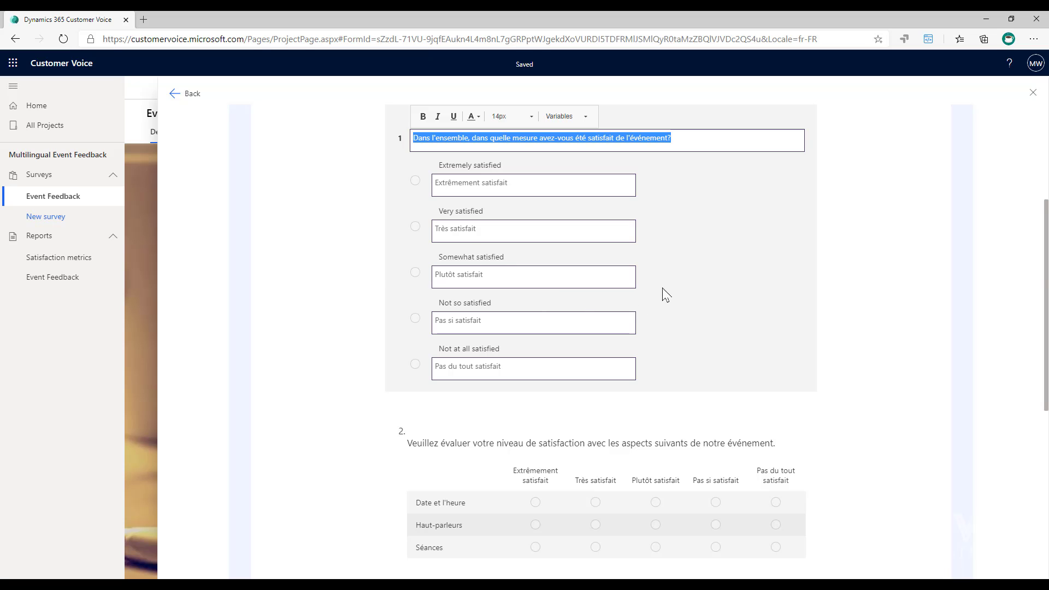
left_click(142, 284)
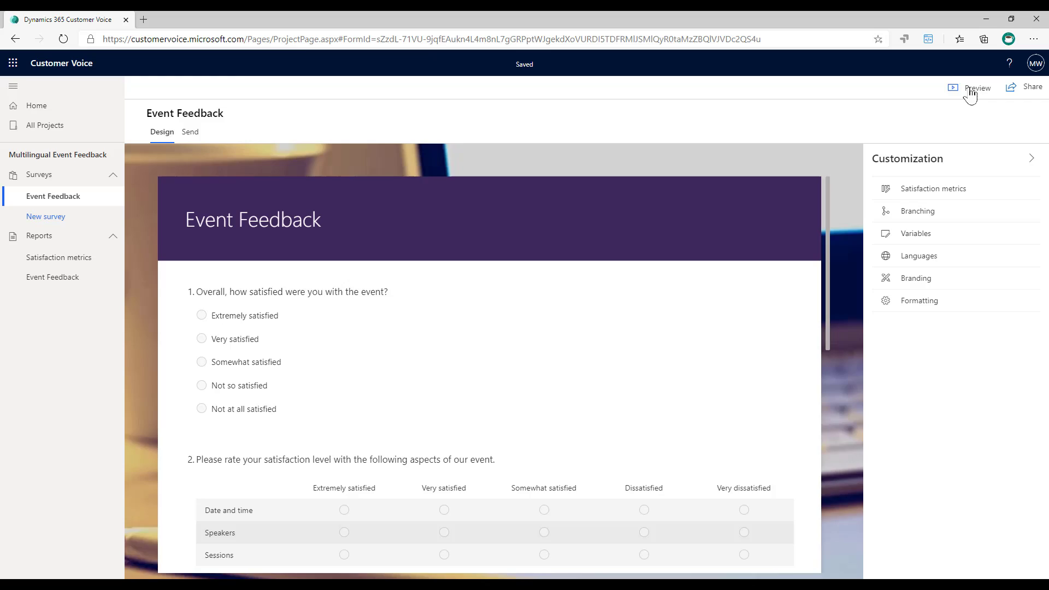
- Preview the Event Feedback survey and list its English, français, español and Deutsch versions
left_click(970, 91)
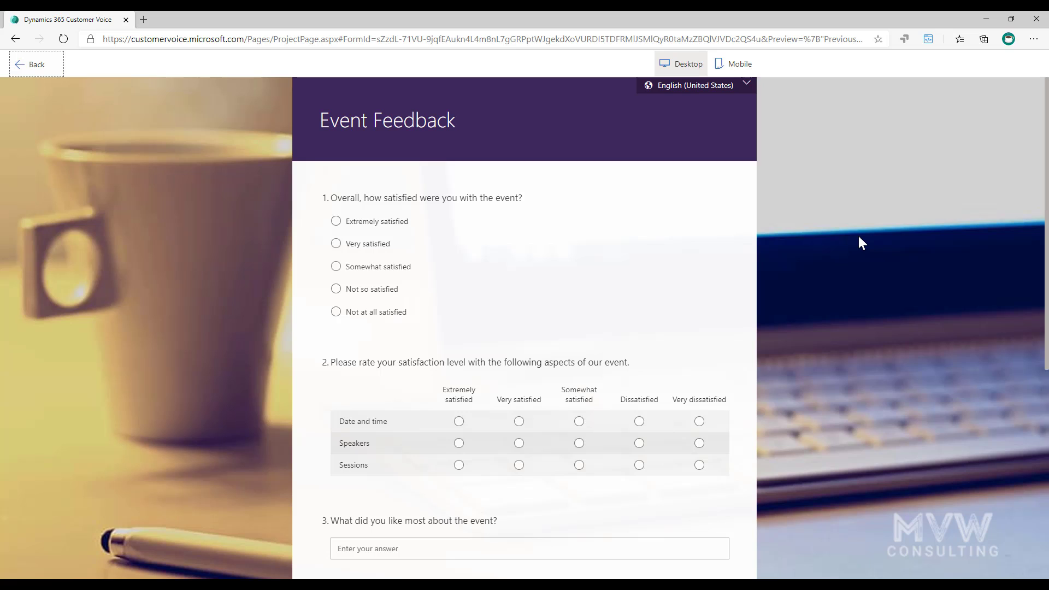
left_click(744, 85)
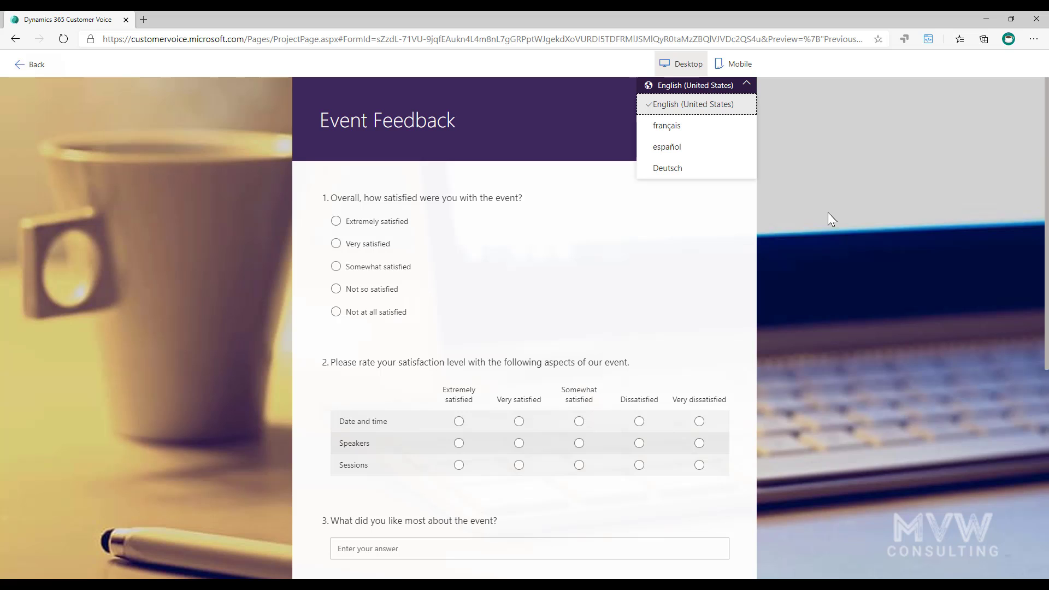
- Switch the preview to français, then español, then Deutsch (Ereignis-Feedback)
left_click(667, 126)
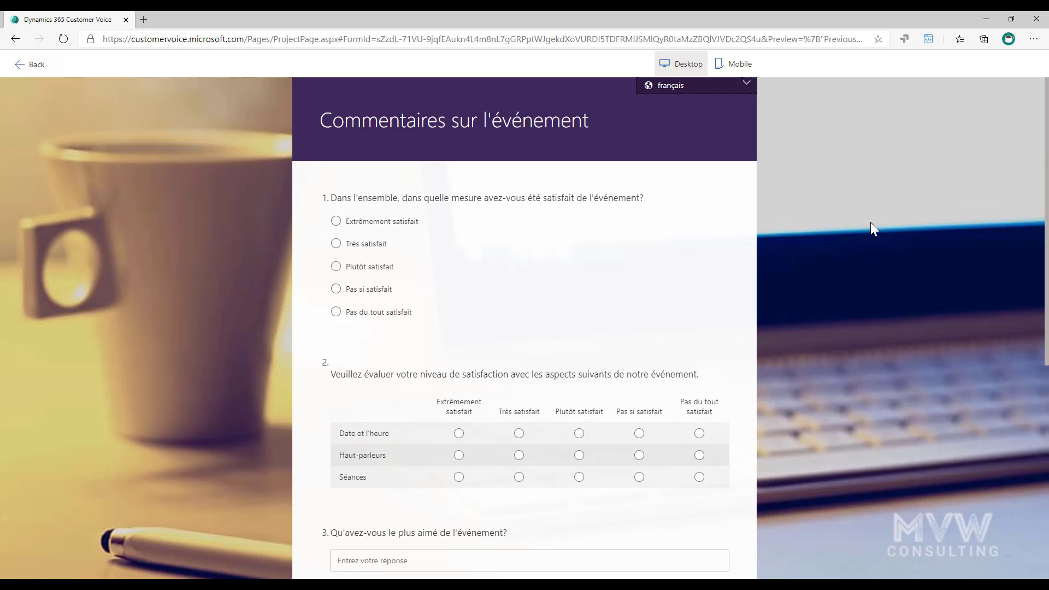
left_click(746, 86)
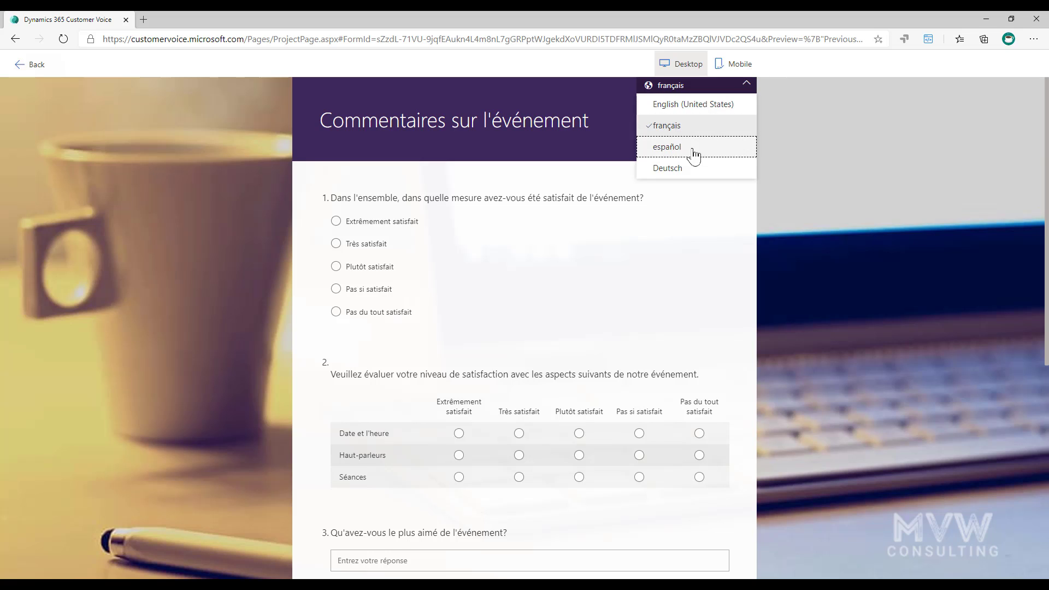
left_click(692, 147)
left_click(734, 88)
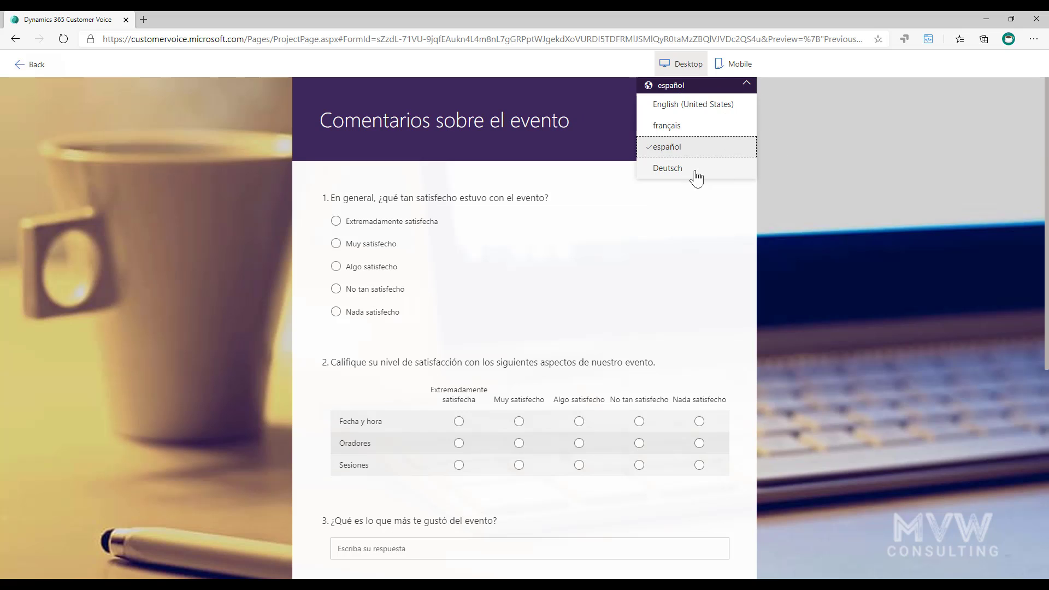
left_click(694, 168)
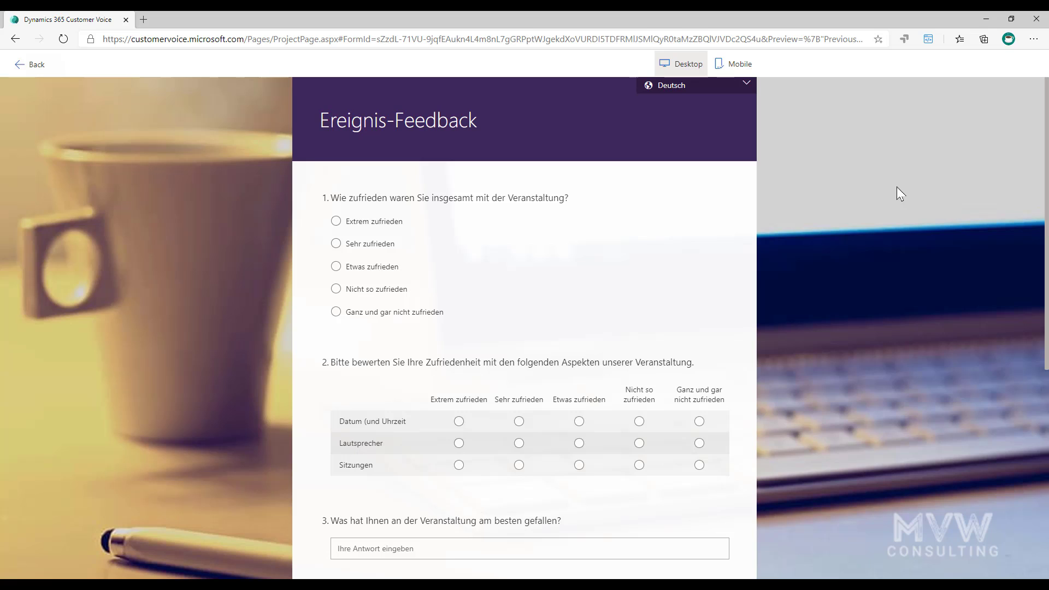